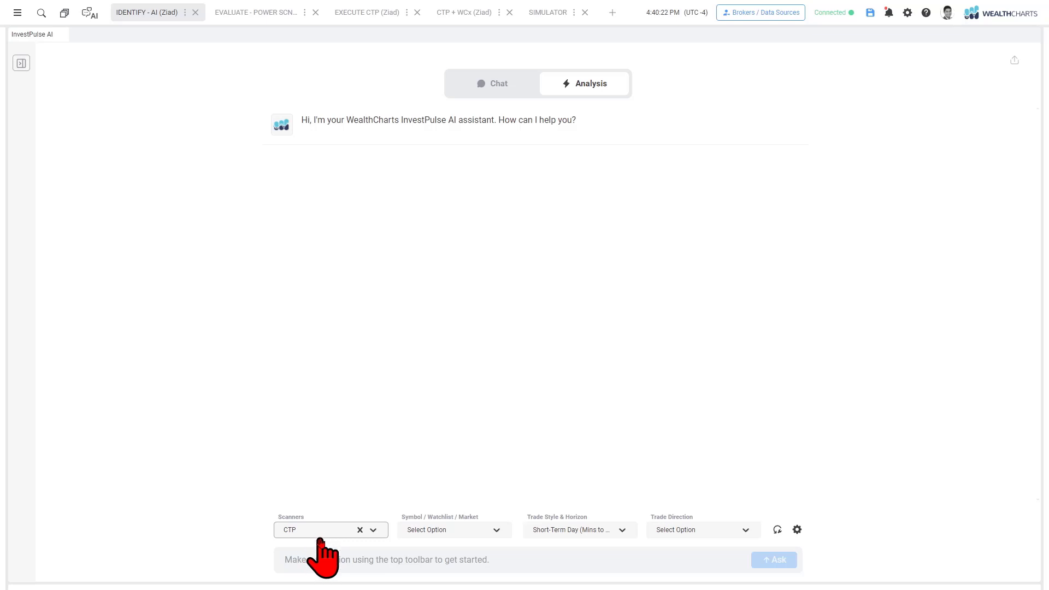
Ask InvestPulse AI for a Bullish, Long-Term Day analysis of the MACRO EQUITIES watchlist.
{"action": "left_click", "coordinate": [445, 533]}
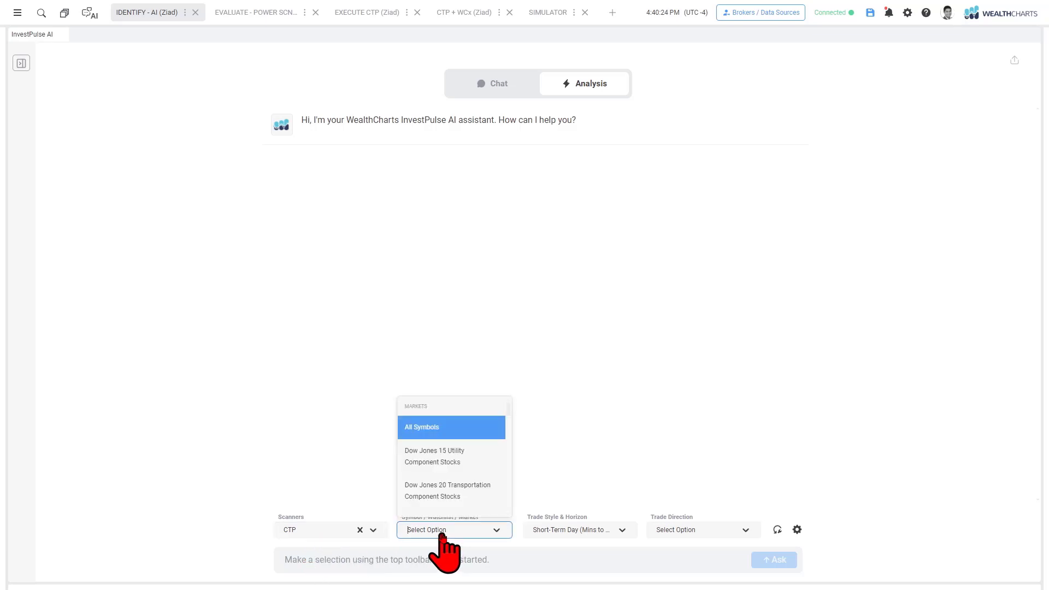
{"action": "scroll", "coordinate": [451, 500], "scroll_direction": "down", "scroll_amount": 10}
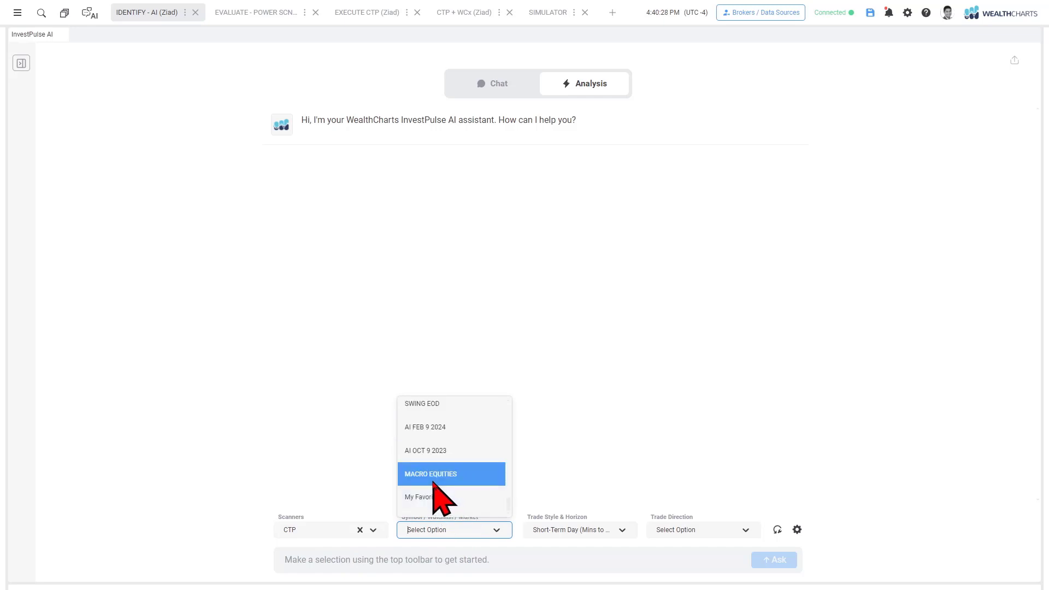
{"action": "left_click", "coordinate": [434, 481]}
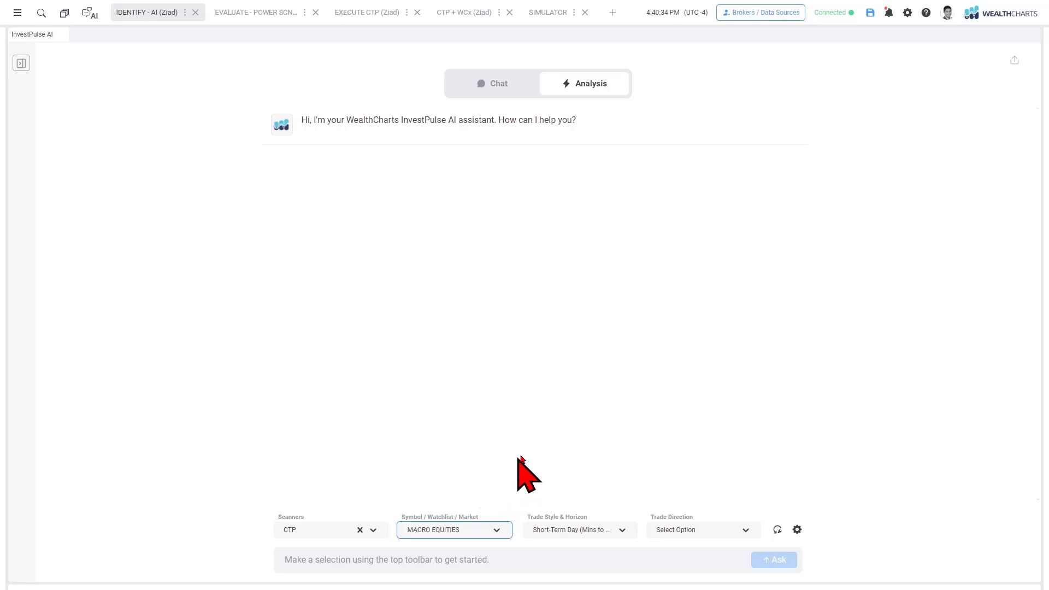
{"action": "left_click", "coordinate": [584, 557]}
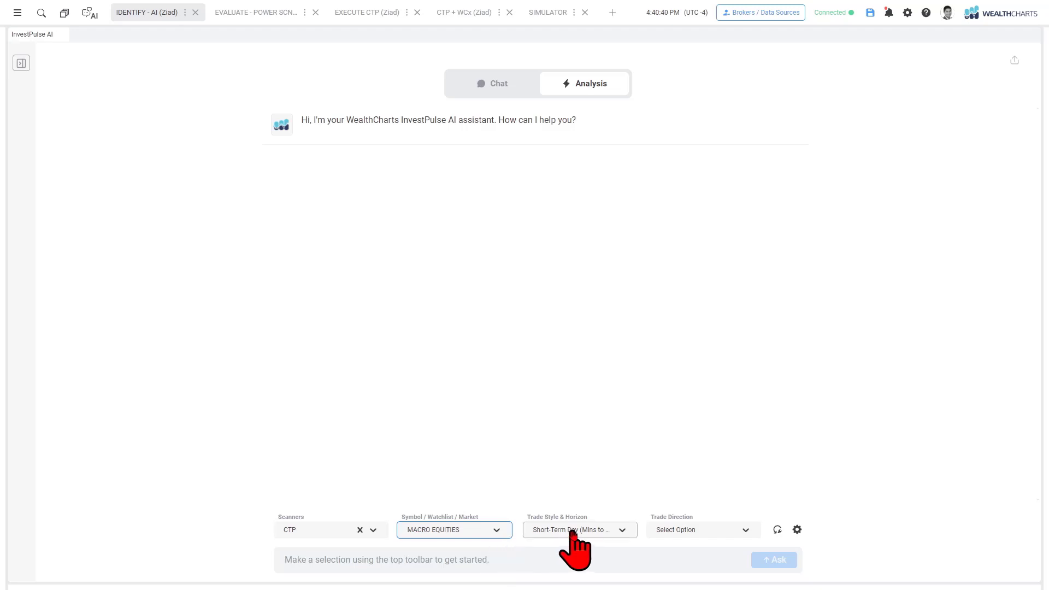
{"action": "left_click", "coordinate": [573, 535]}
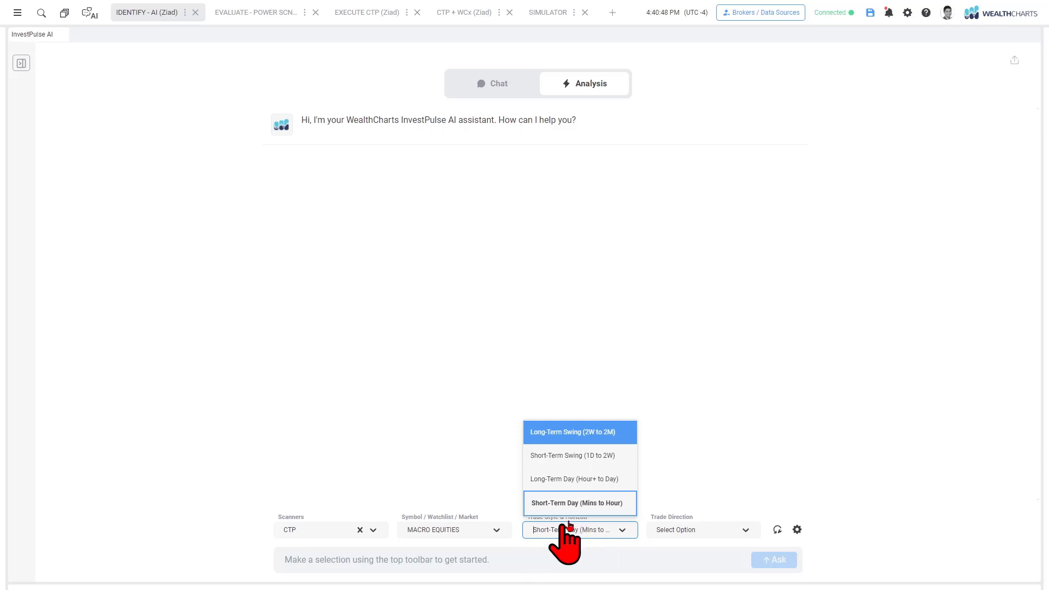
{"action": "left_click", "coordinate": [608, 483]}
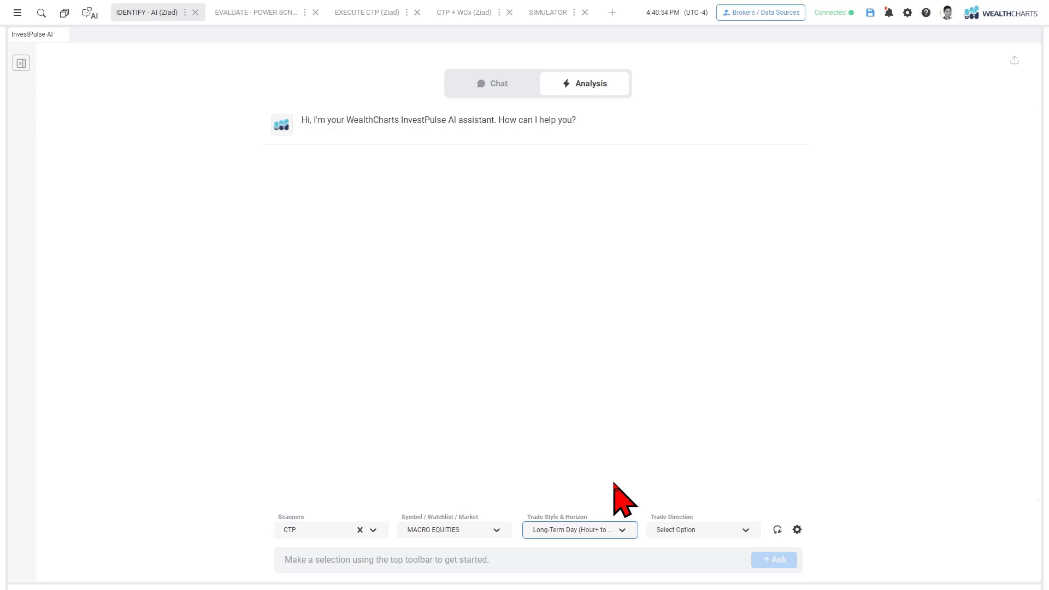
{"action": "left_click", "coordinate": [676, 529]}
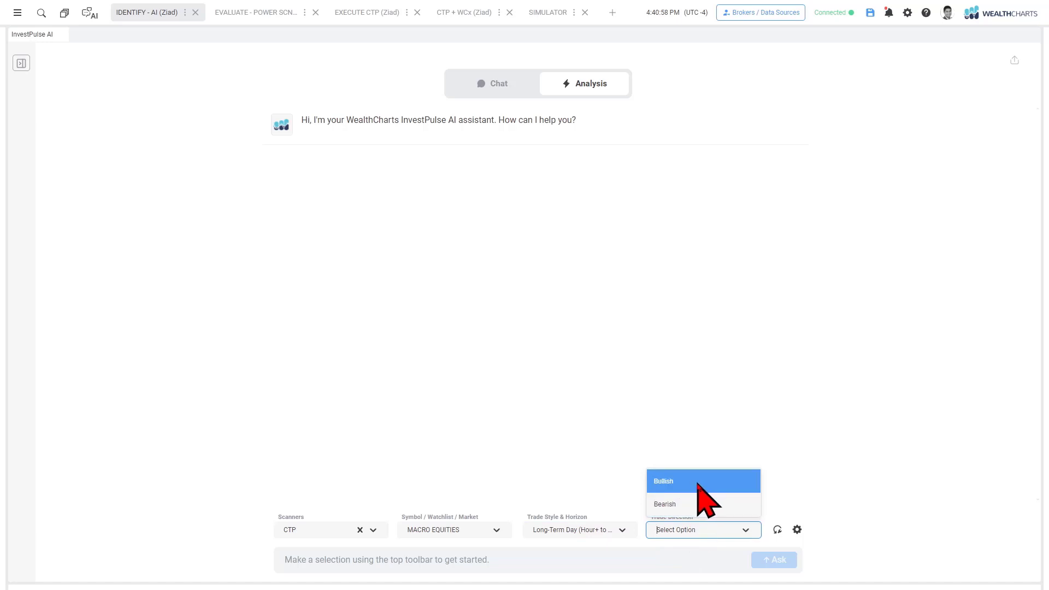
{"action": "left_click", "coordinate": [704, 482]}
{"action": "left_click", "coordinate": [779, 555]}
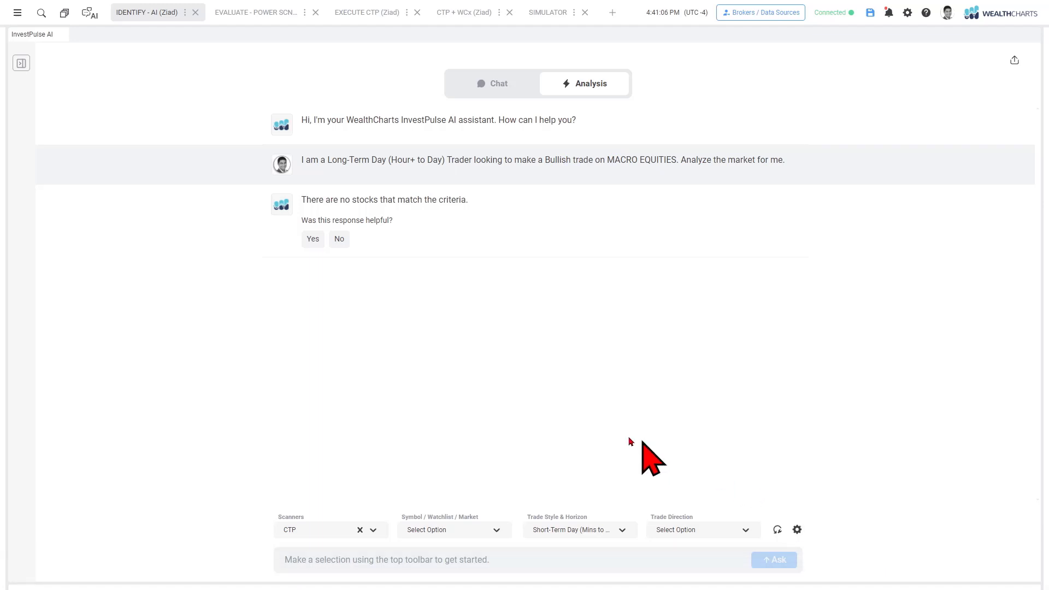
Reopen the earlier multi-horizon Analysis chat from Today's history and review its UUP result.
{"action": "left_click", "coordinate": [21, 63]}
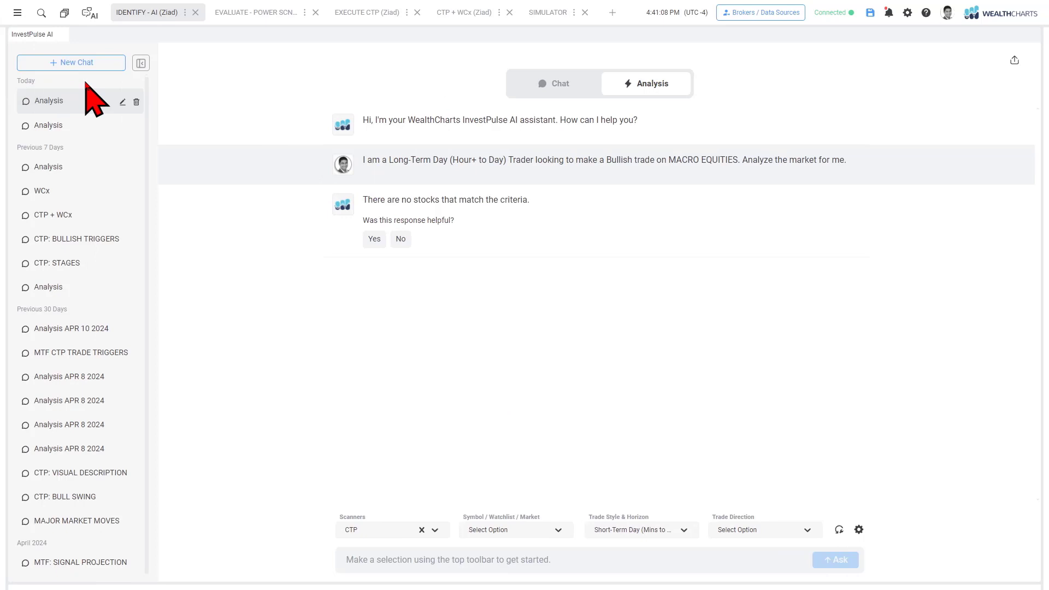
{"action": "left_click", "coordinate": [77, 125]}
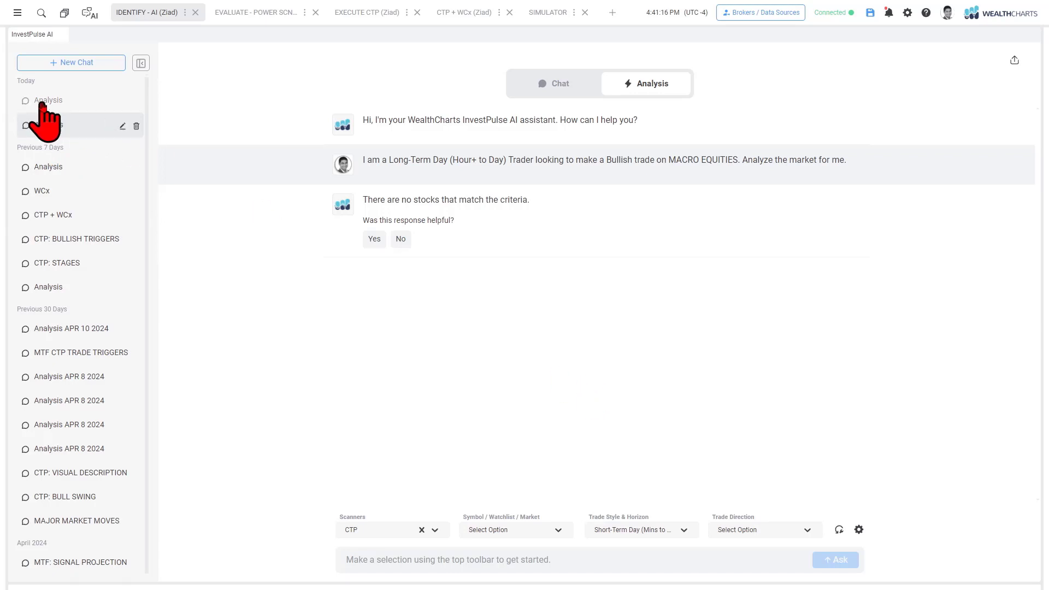
{"action": "left_click", "coordinate": [62, 101]}
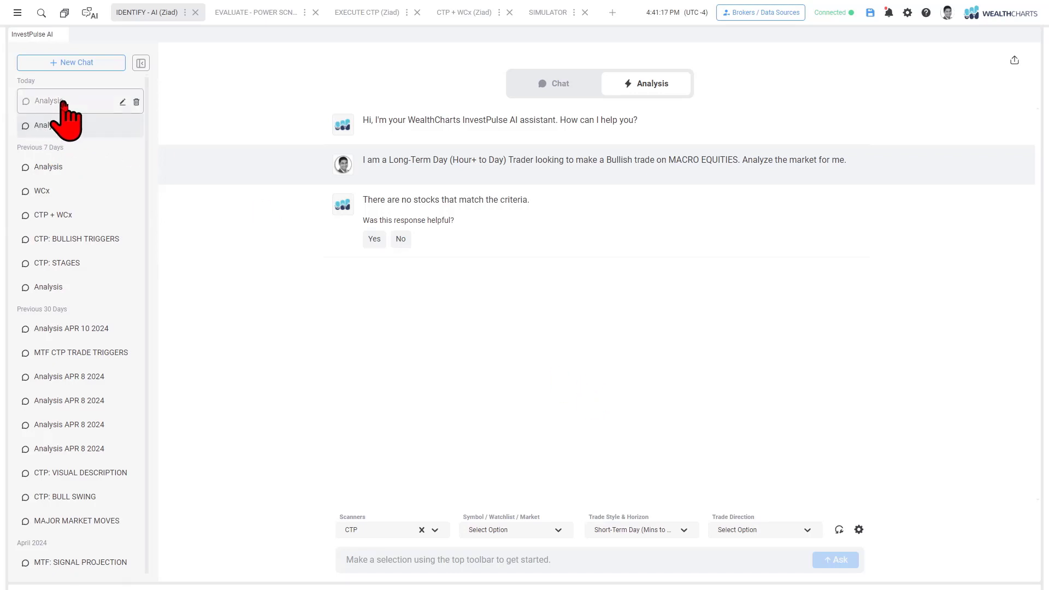
{"action": "left_click", "coordinate": [65, 130]}
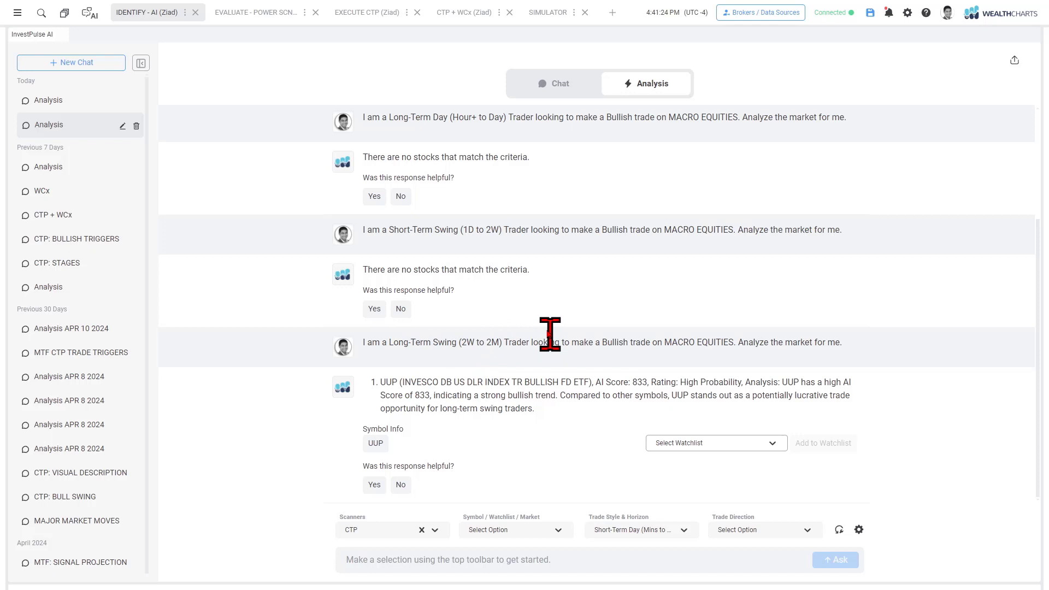
{"action": "scroll", "coordinate": [436, 176], "scroll_direction": "up", "scroll_amount": 3}
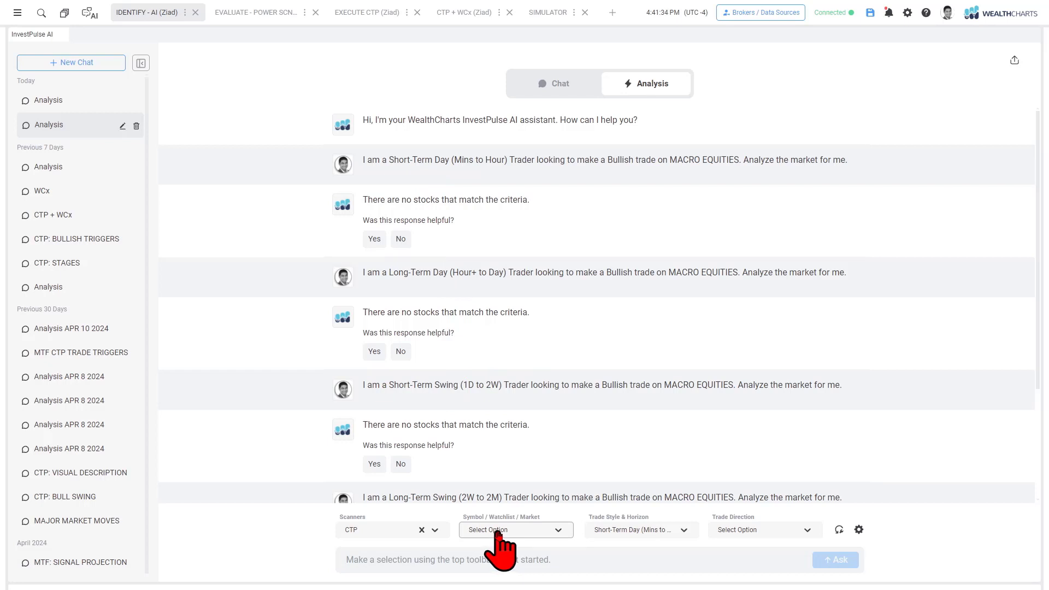
Switch to the EVALUATE - POWER SCN workspace, glance at the watchlist prices, then return to the scanner grid.
{"action": "left_click", "coordinate": [253, 16]}
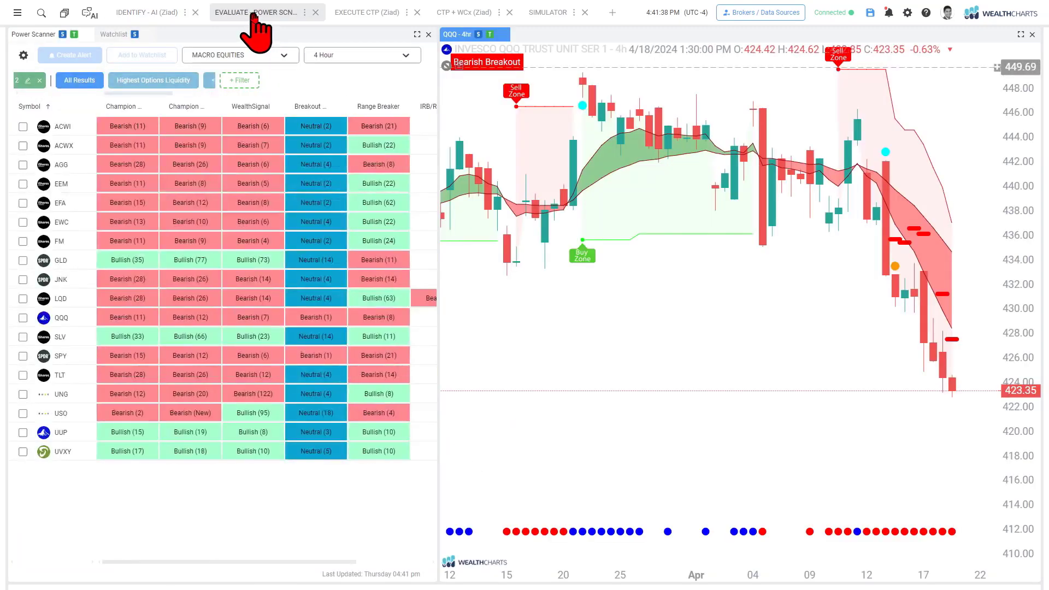
{"action": "left_click", "coordinate": [109, 34]}
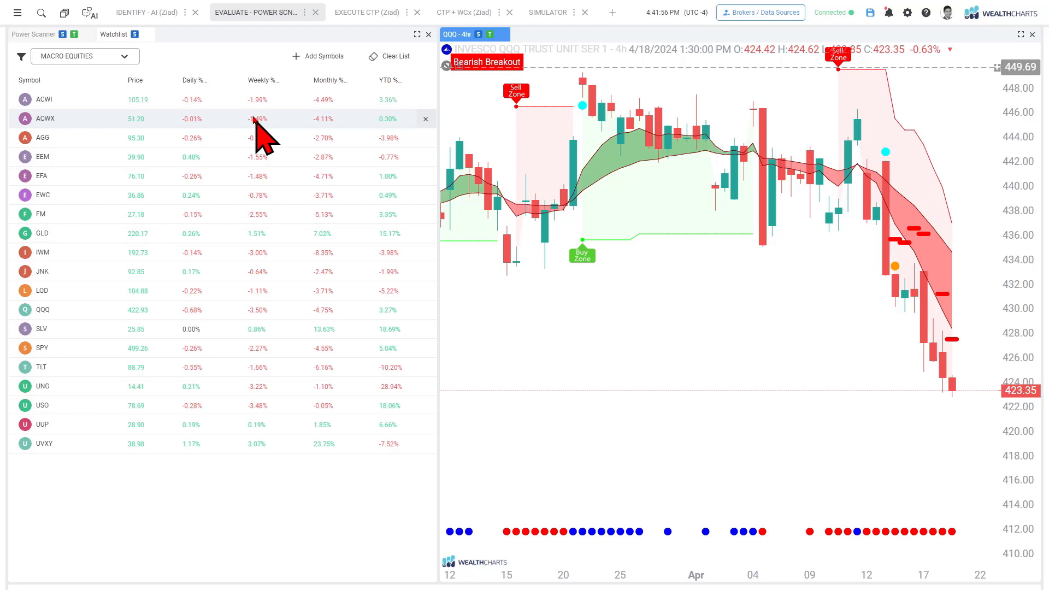
{"action": "left_click", "coordinate": [36, 34]}
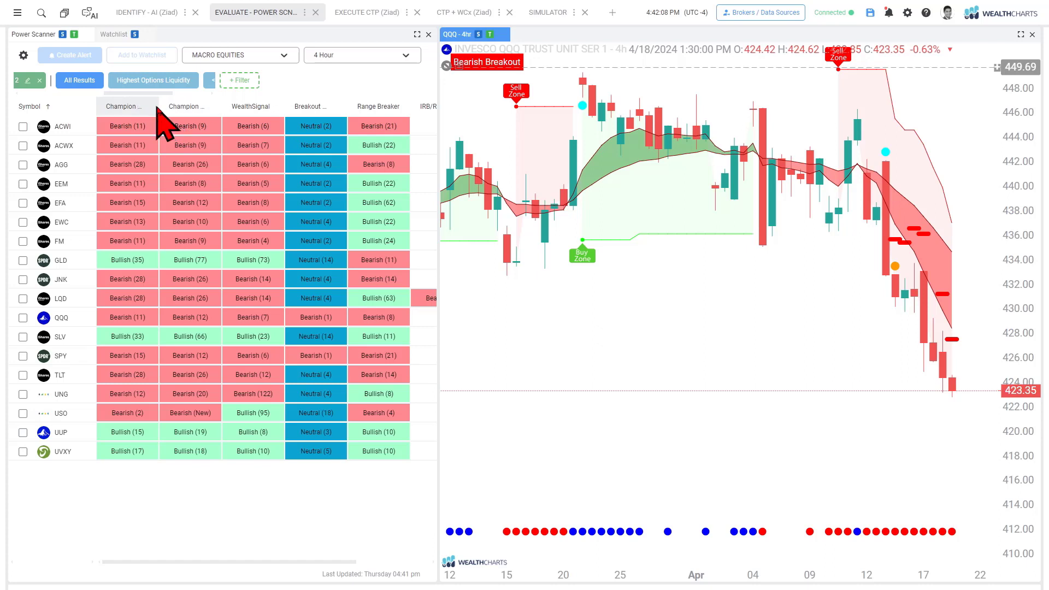
Widen the Champion Cross column and sort it descending so bullish ETFs come first.
{"action": "left_click_drag", "start_coordinate": [158, 106], "coordinate": [185, 106]}
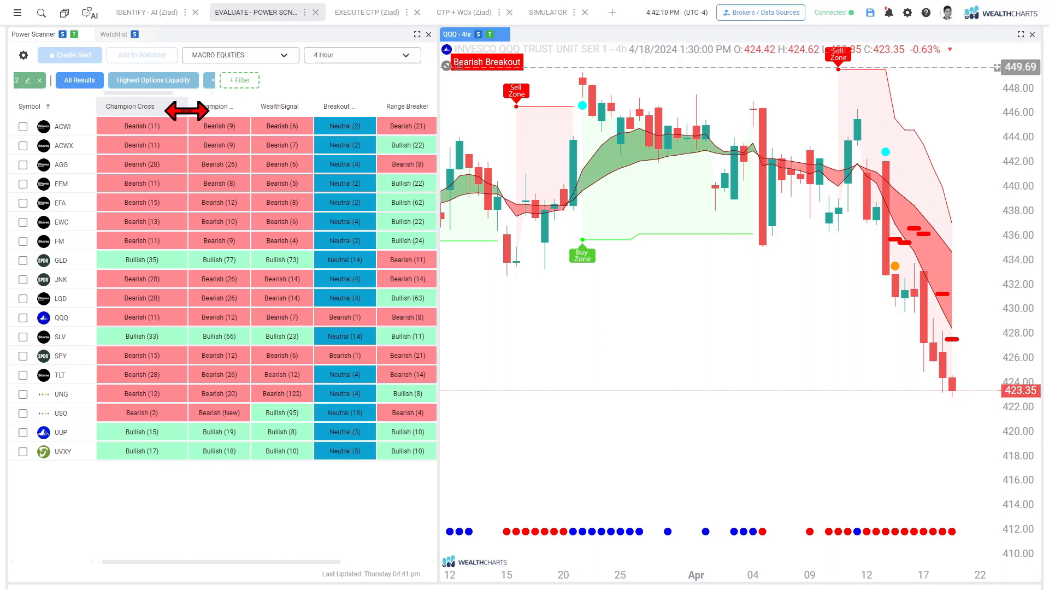
{"action": "left_click", "coordinate": [141, 108]}
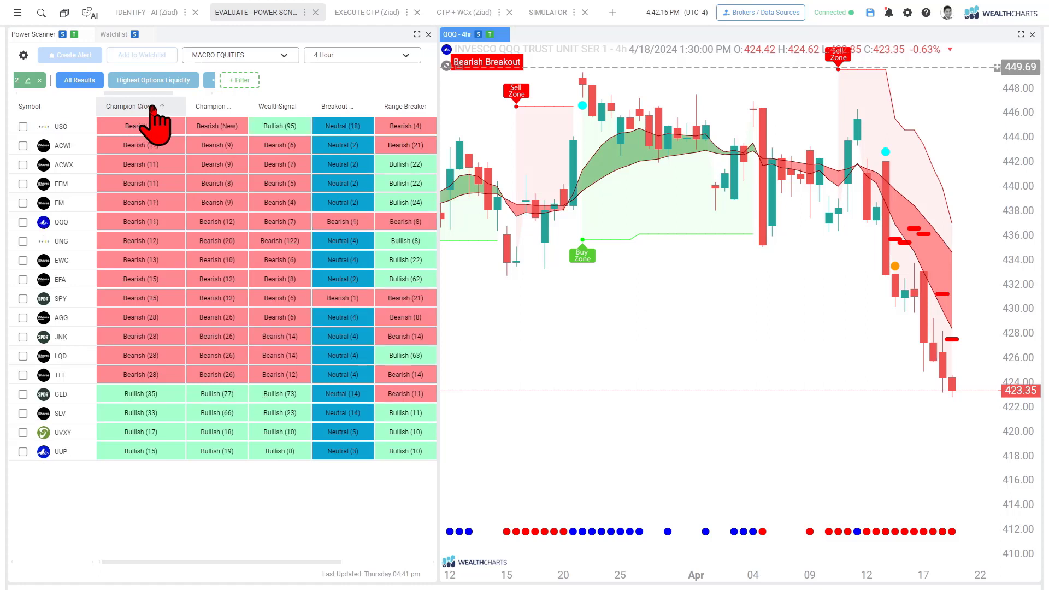
{"action": "left_click", "coordinate": [153, 108]}
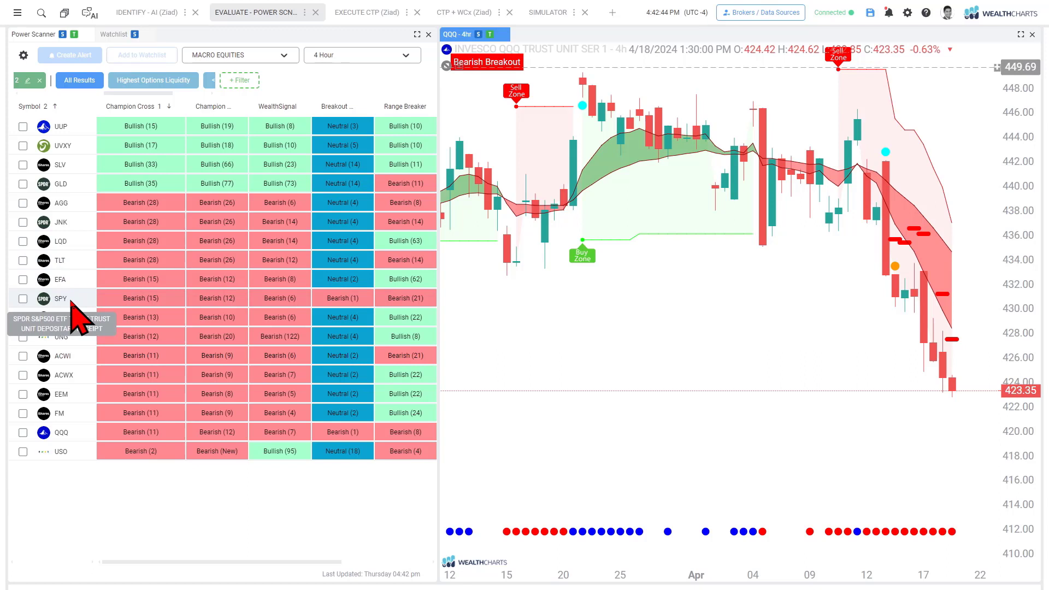
{"action": "scroll", "coordinate": [125, 86], "scroll_direction": "left", "scroll_amount": 5}
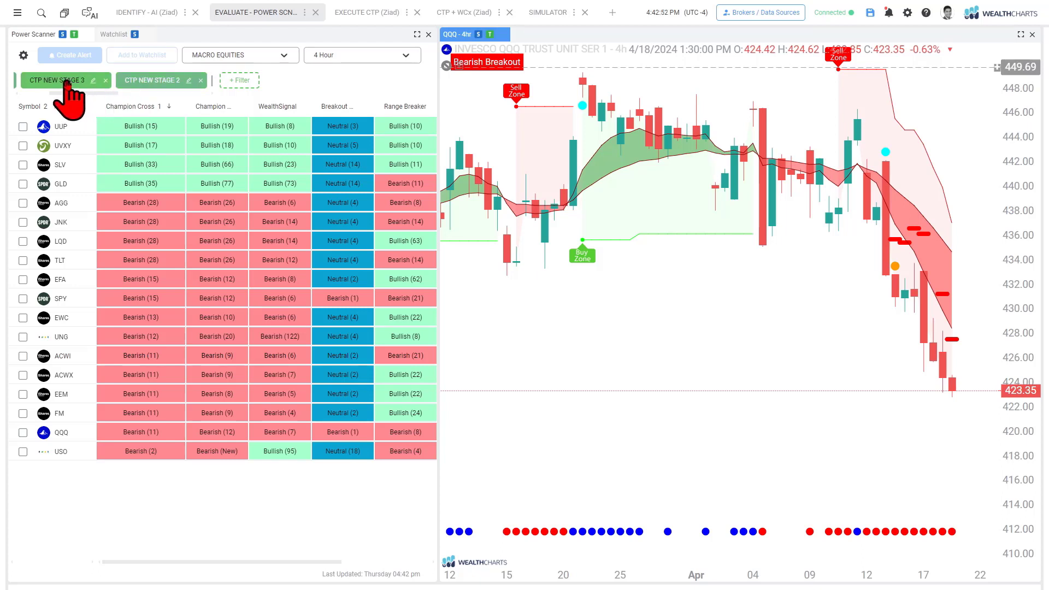
Apply the CTP NEW STAGE 3 filter chip to the Power Scanner.
{"action": "left_click", "coordinate": [67, 83]}
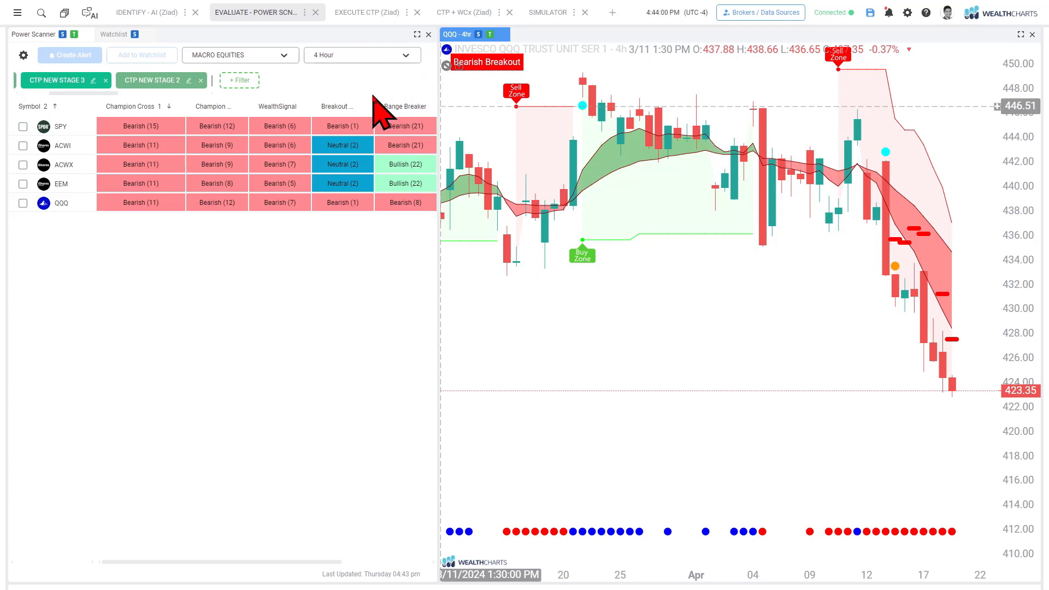
Open EXECUTE CTP and restore the layout to show all five QQQ timeframe panes.
{"action": "left_click", "coordinate": [365, 12]}
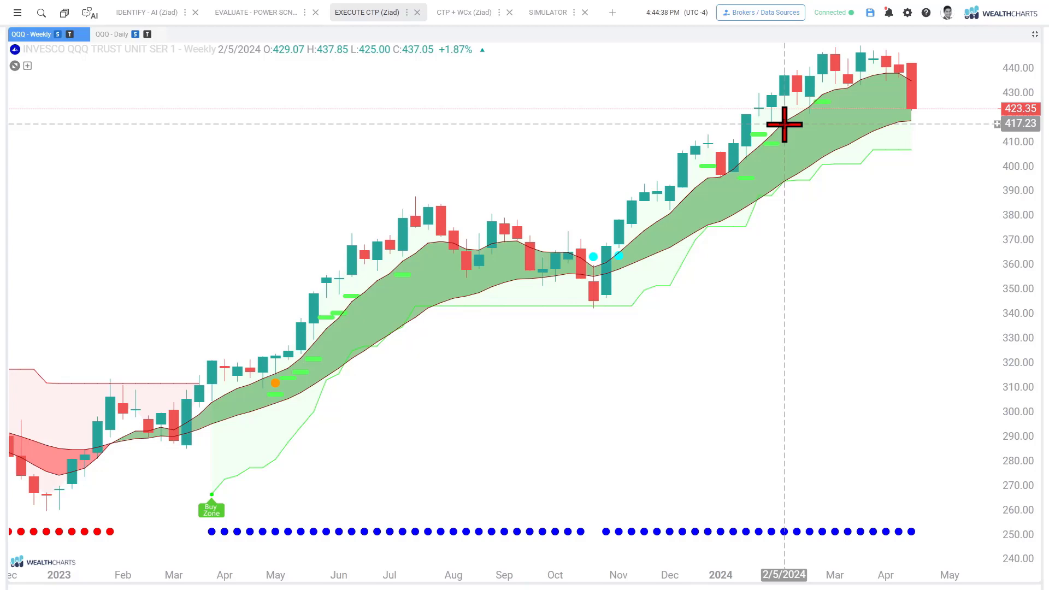
{"action": "left_click", "coordinate": [1034, 35]}
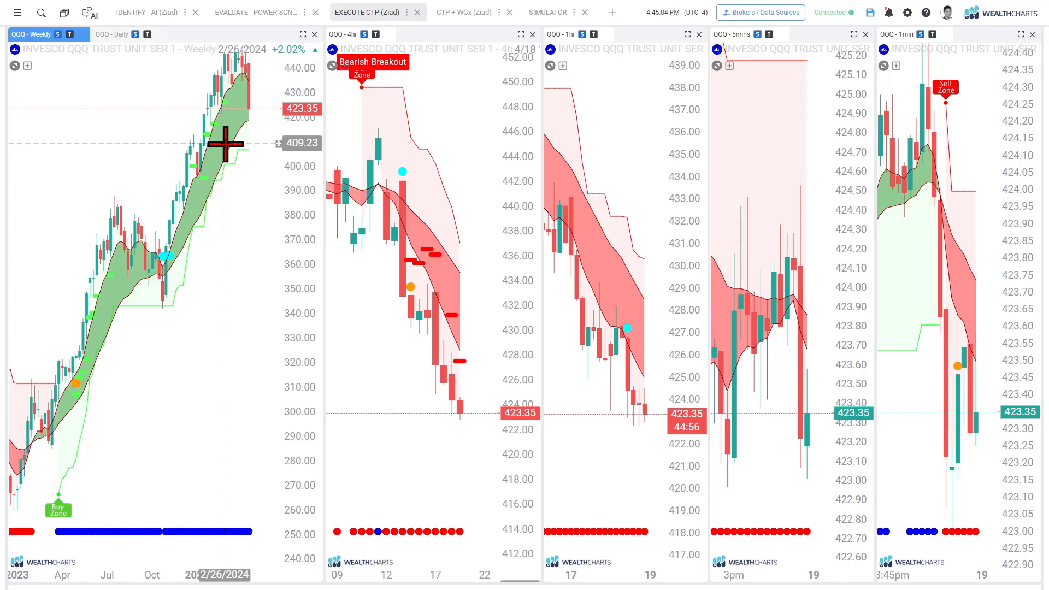
Recheck the filtered scanner, pan the weekly QQQ chart, then open the CTP + WCx SPY workspace.
{"action": "left_click", "coordinate": [267, 14]}
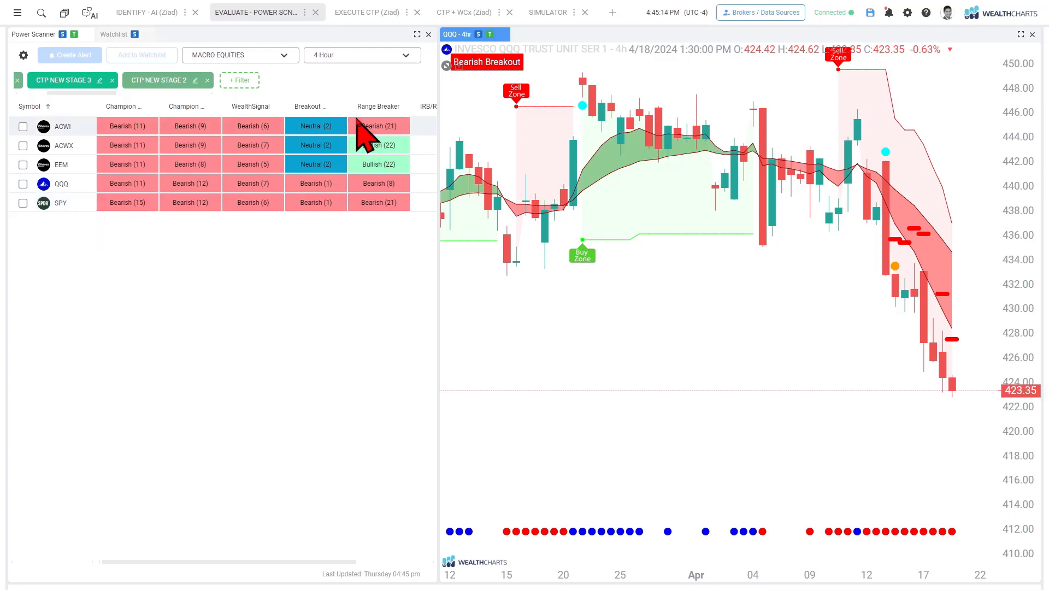
{"action": "left_click", "coordinate": [365, 15]}
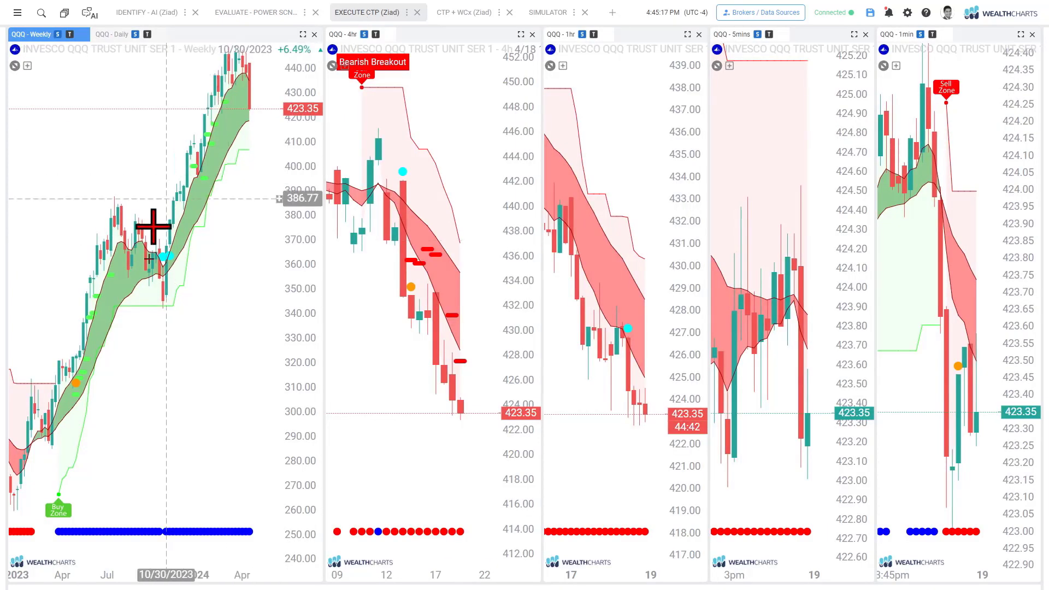
{"action": "left_click_drag", "start_coordinate": [220, 265], "coordinate": [199, 317]}
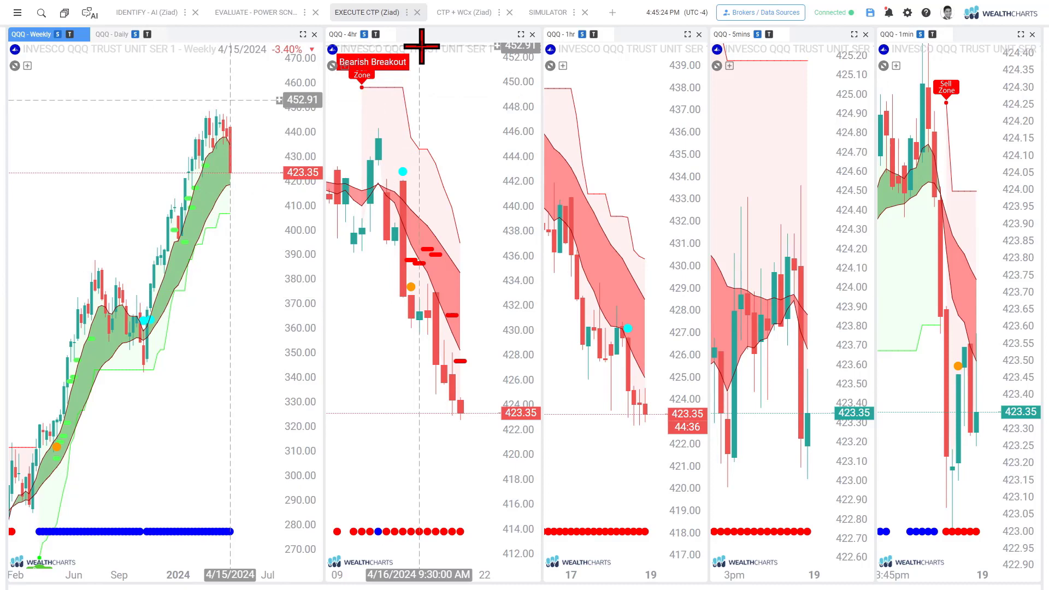
{"action": "left_click", "coordinate": [451, 15]}
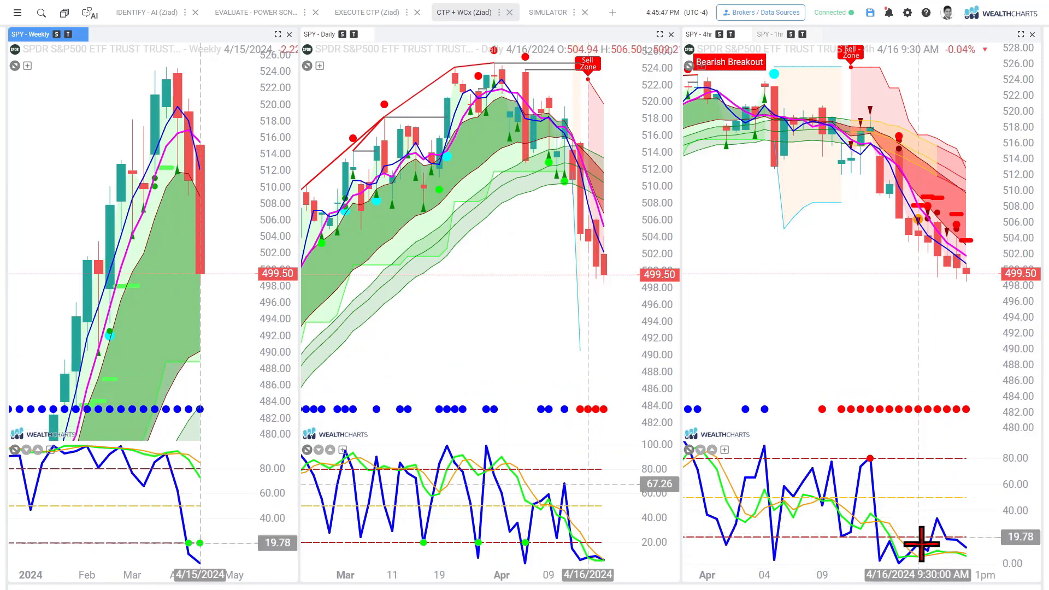
{"action": "left_click", "coordinate": [771, 34]}
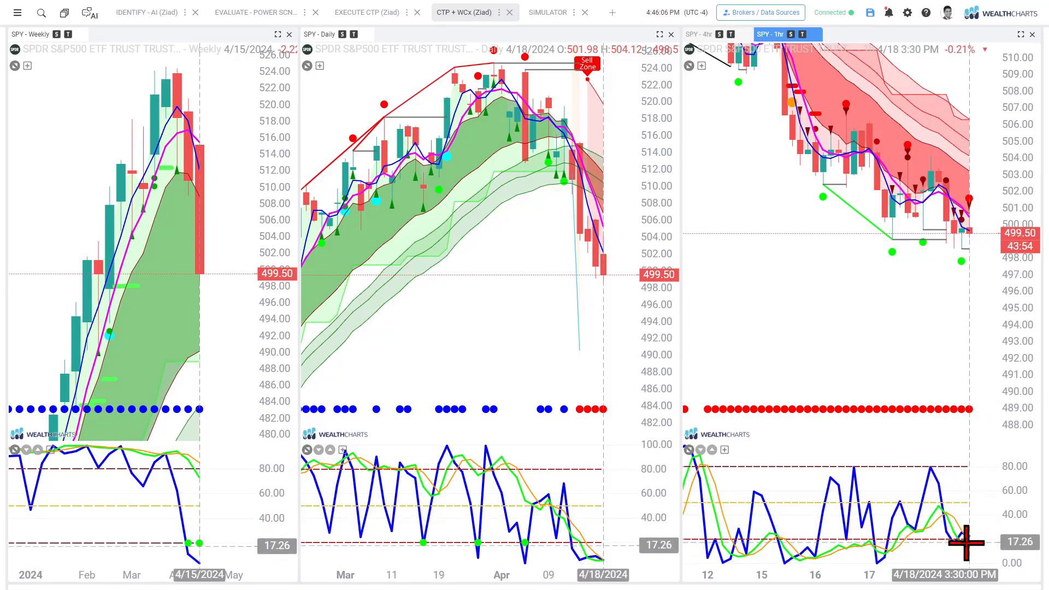
{"action": "left_click", "coordinate": [702, 35]}
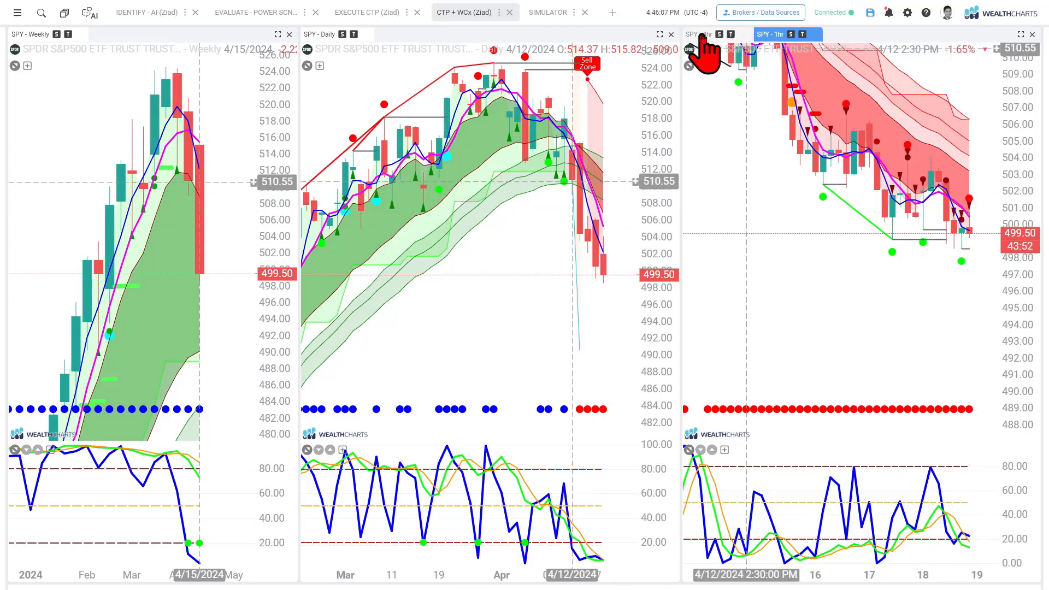